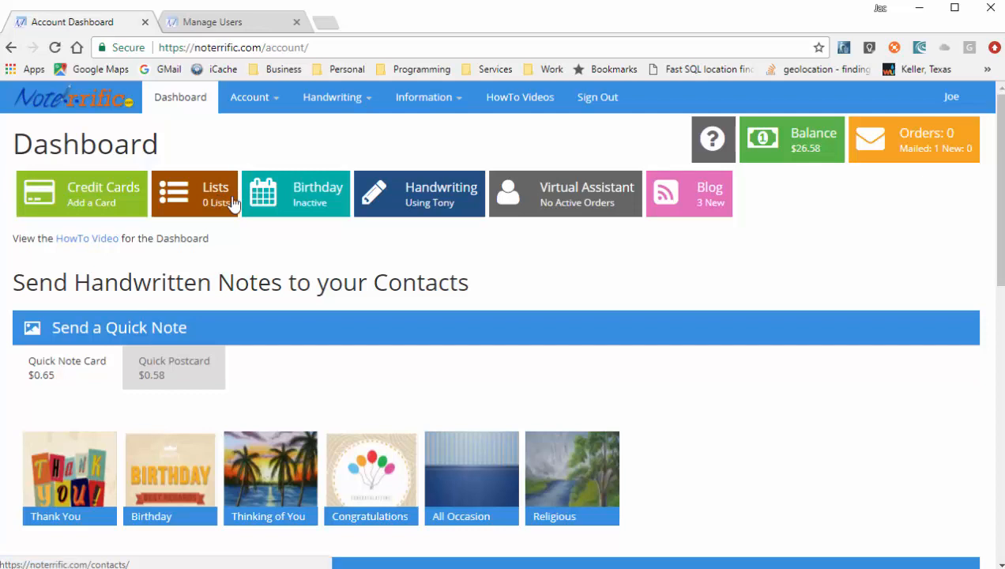
Go to the mail list upload page and download the sample contact spreadsheet as Noterrific_contact_template (1).xls in Downloads
left_click(276, 101)
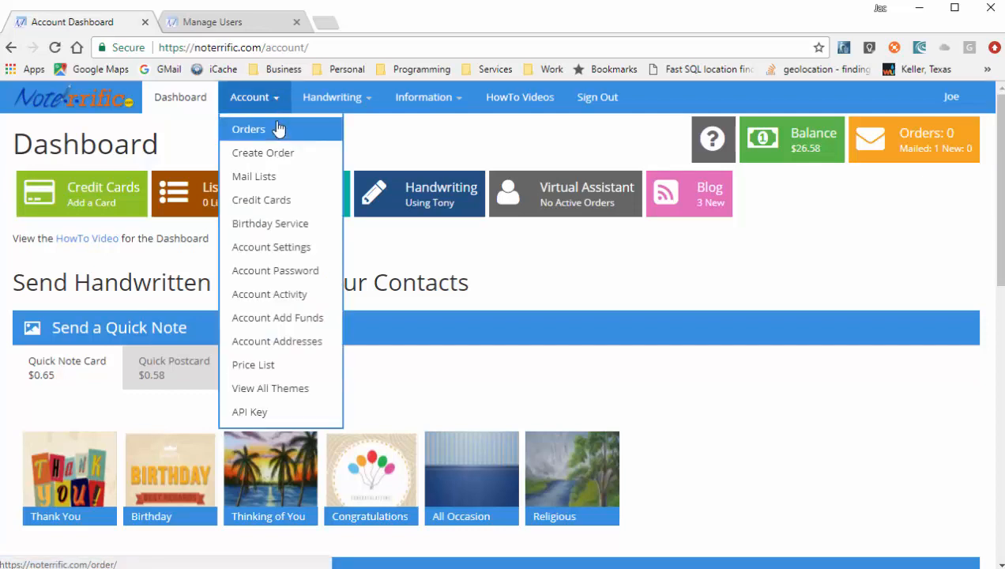
left_click(265, 183)
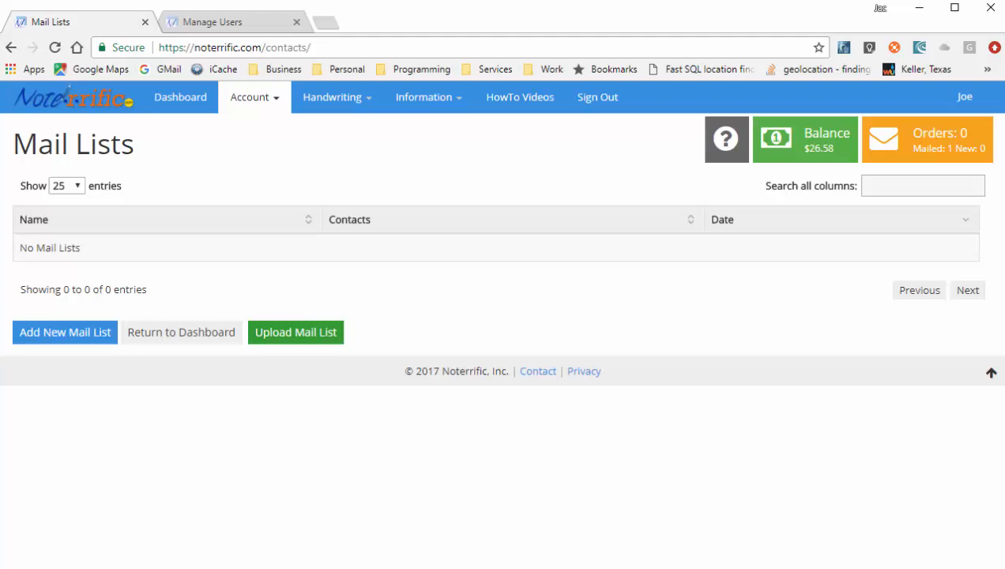
left_click(338, 335)
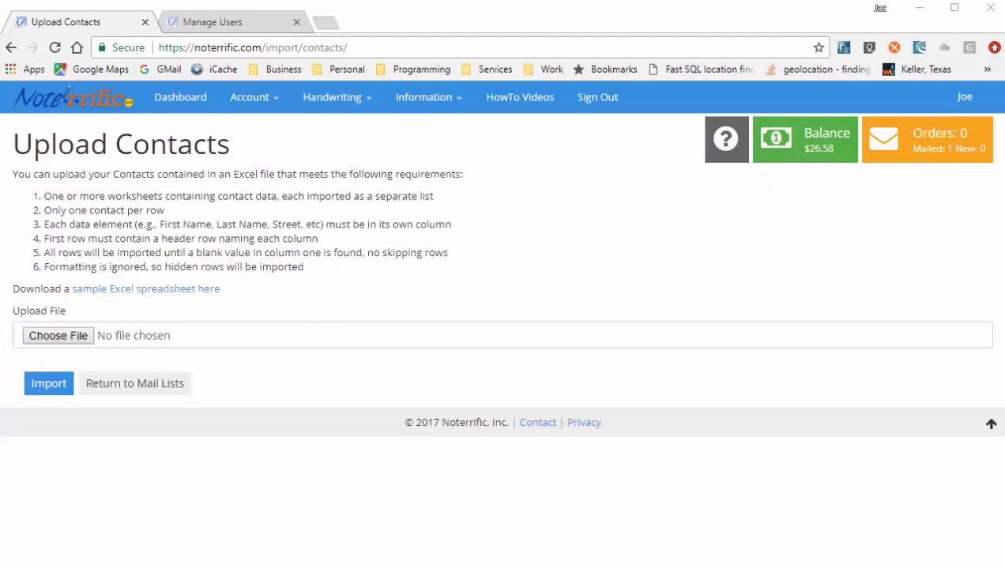
left_click(146, 292)
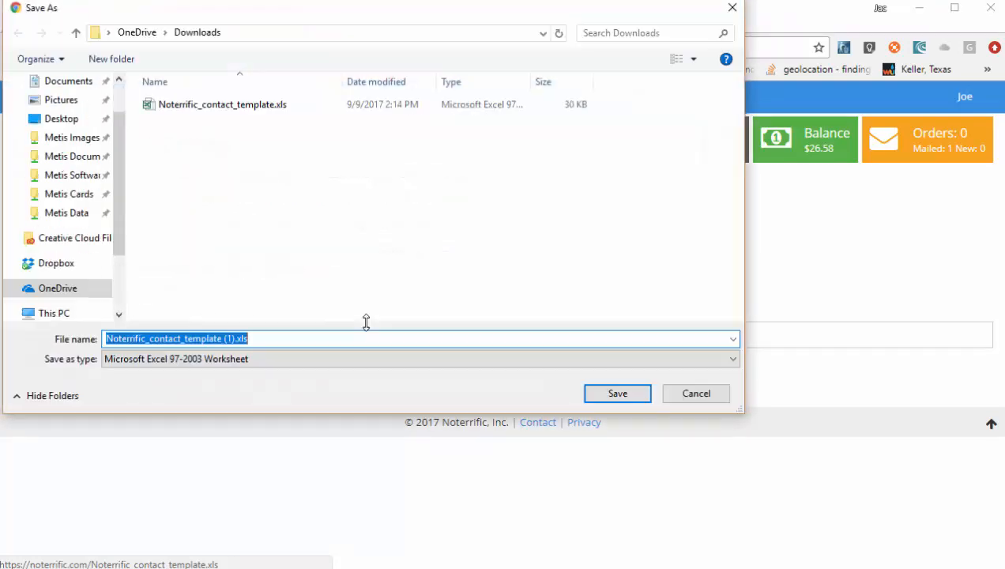
left_click(614, 395)
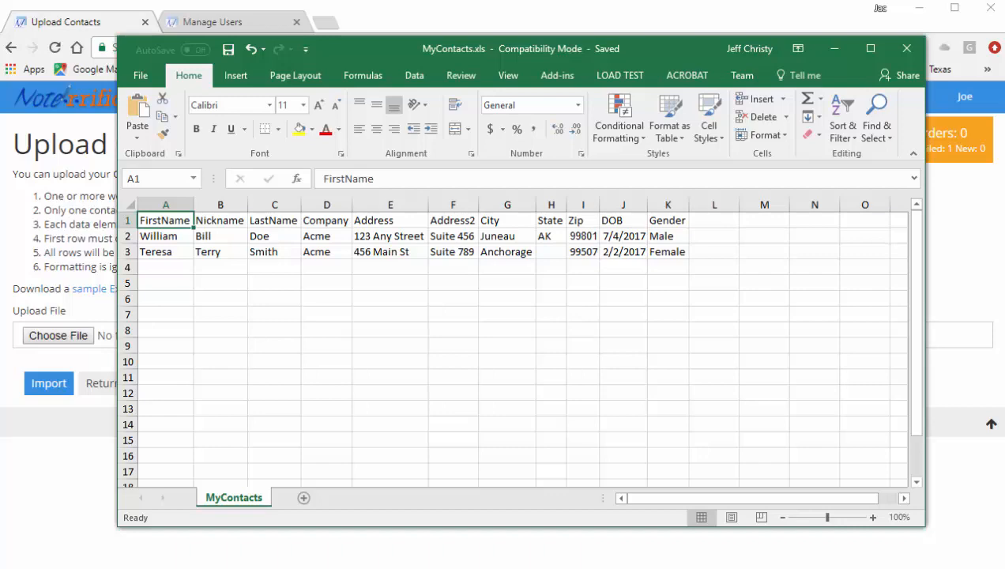
Minimize the MyContacts.xls workbook and upload MyContacts.xls from Documents as the contacts file for import
left_click(834, 48)
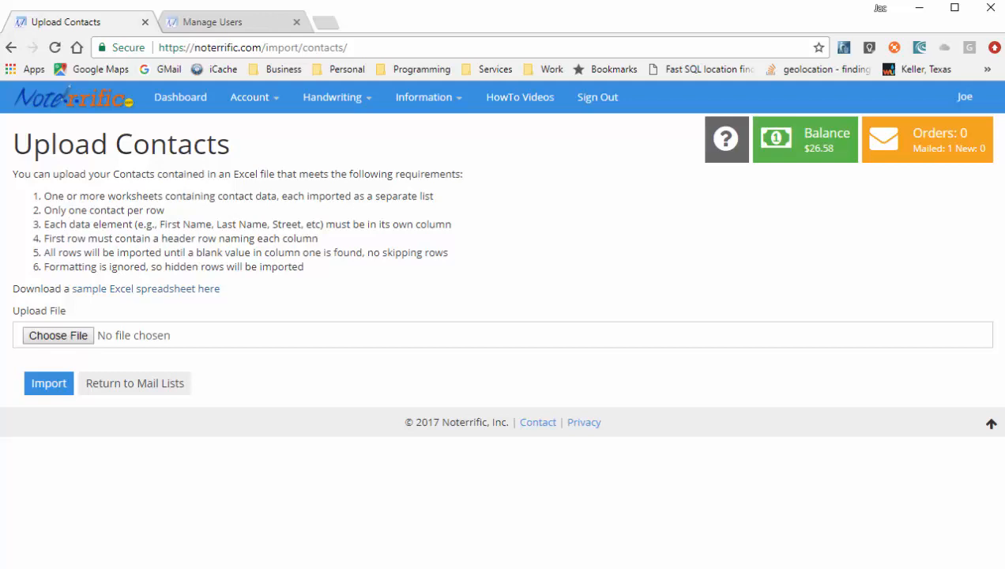
left_click(68, 335)
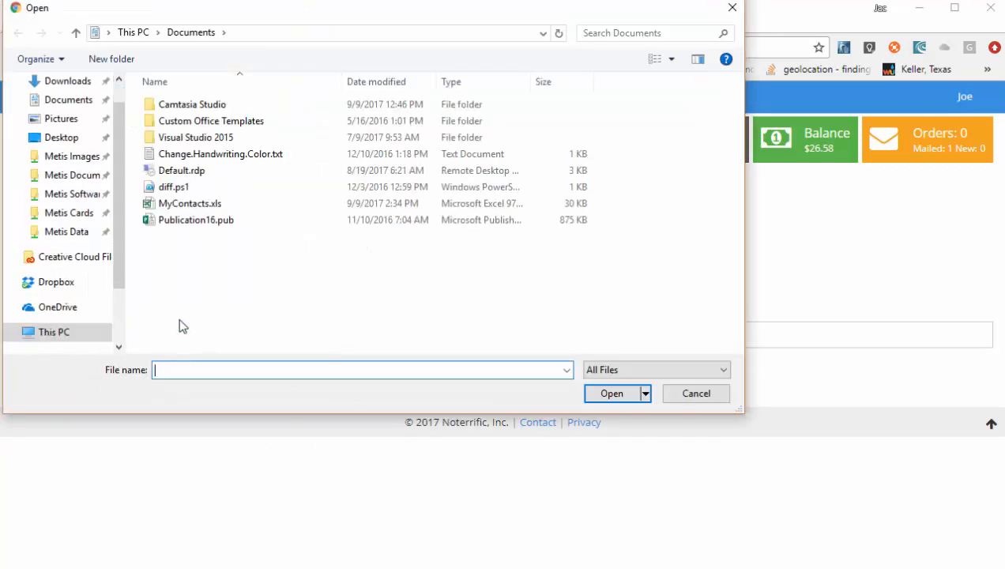
left_click(196, 205)
left_click(614, 394)
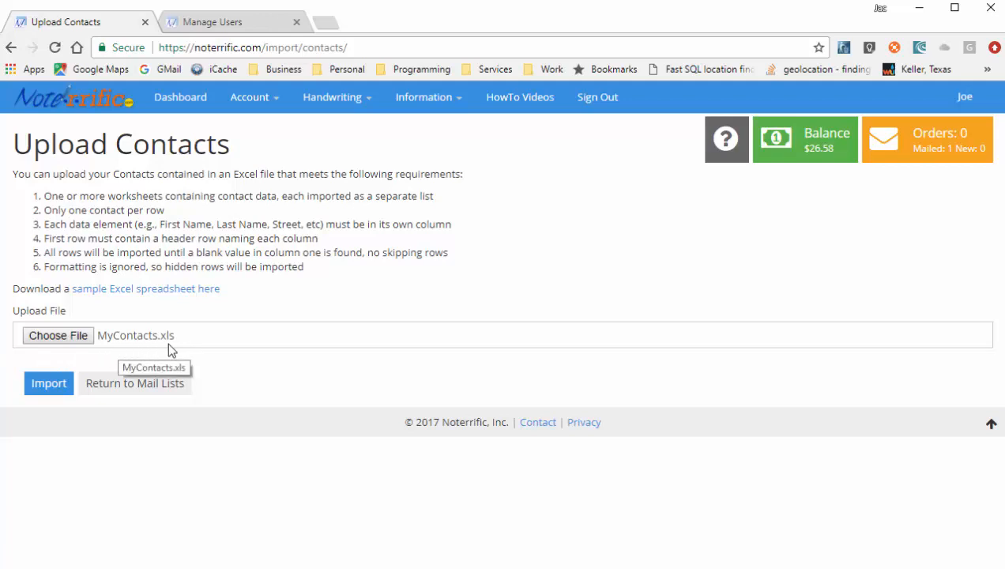
left_click(49, 386)
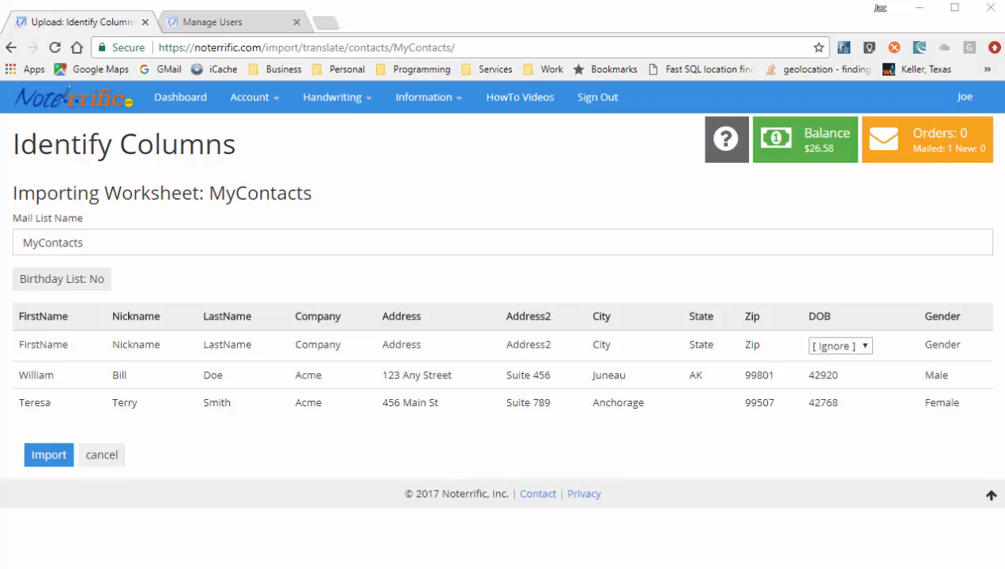
Map the DOB column to the Dob field, keep Birthday List at No, and import the MyContacts worksheet
left_click(34, 281)
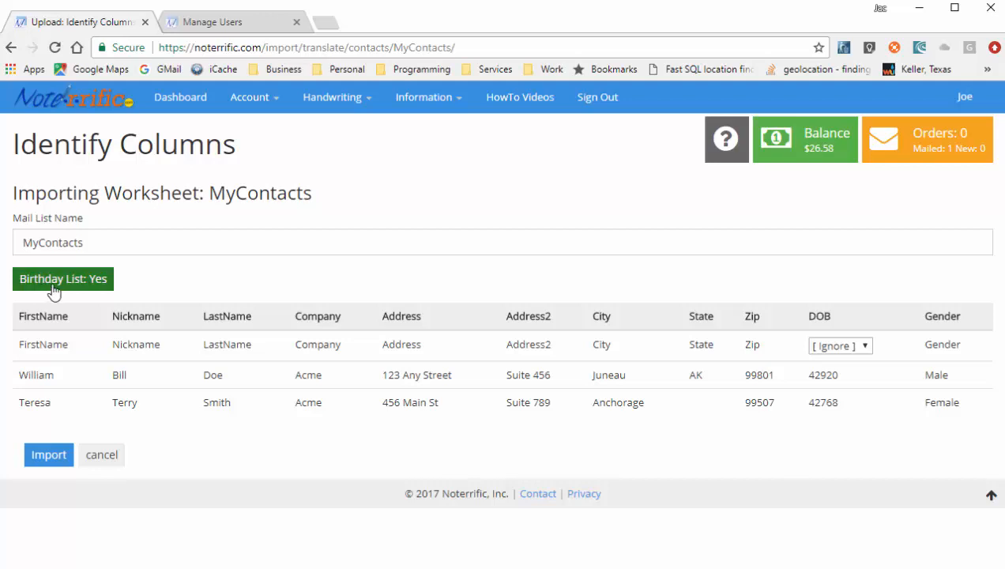
left_click(26, 289)
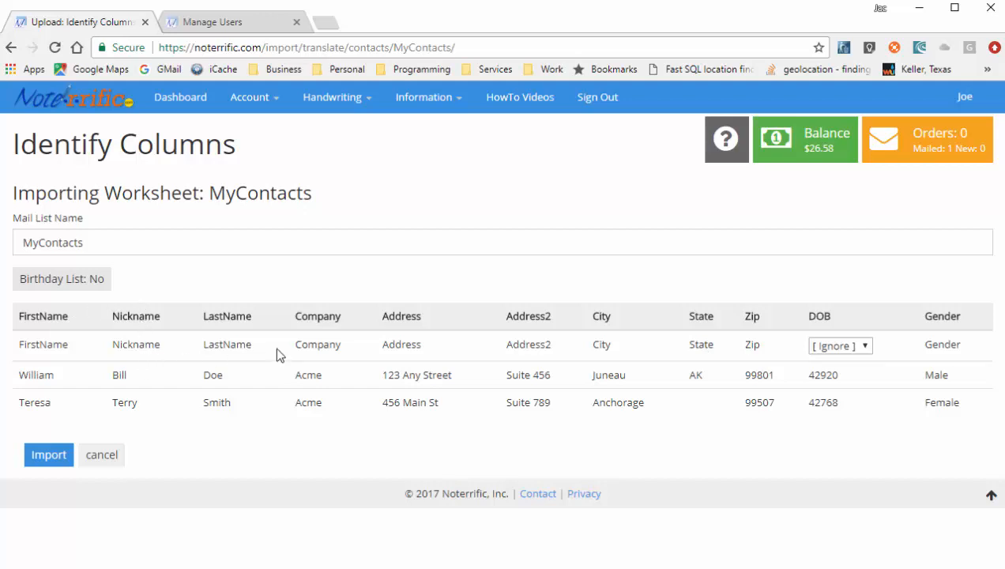
left_click(866, 346)
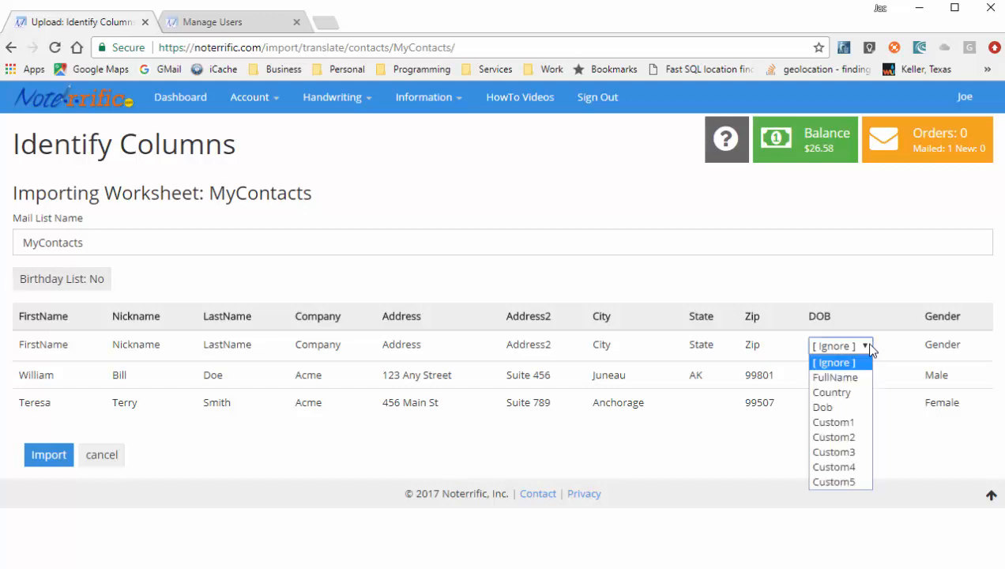
left_click(832, 414)
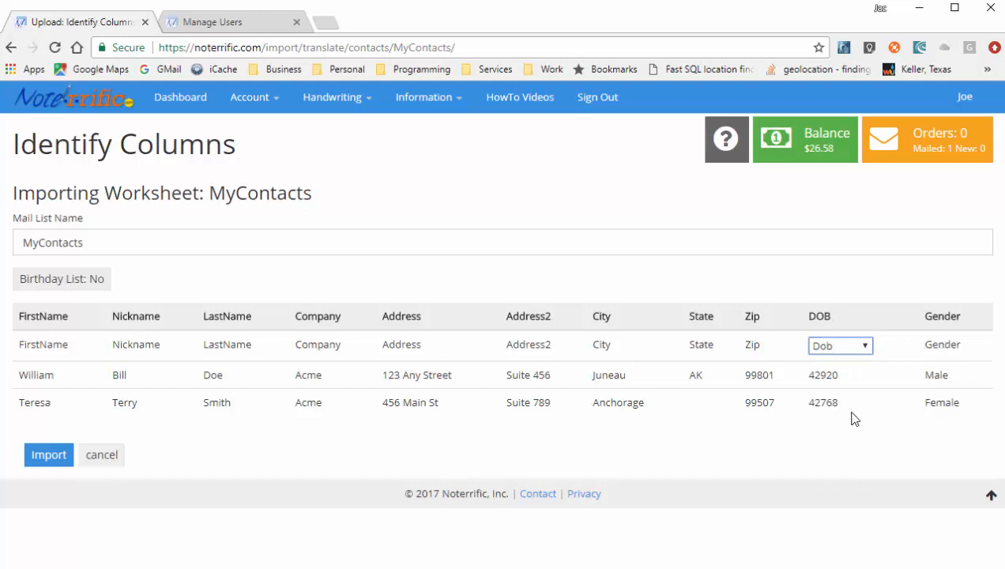
left_click(865, 345)
left_click(861, 359)
left_click(866, 347)
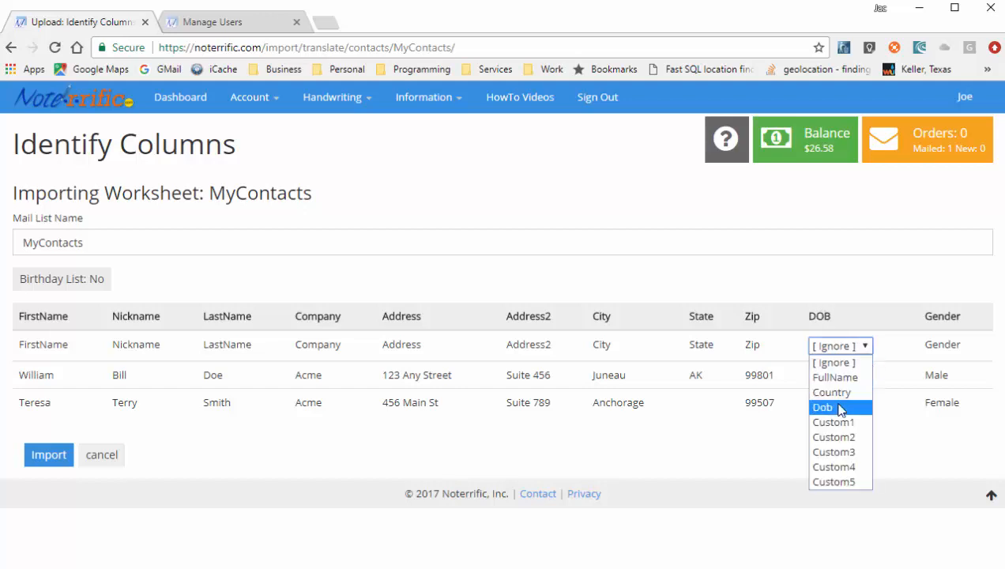
left_click(838, 407)
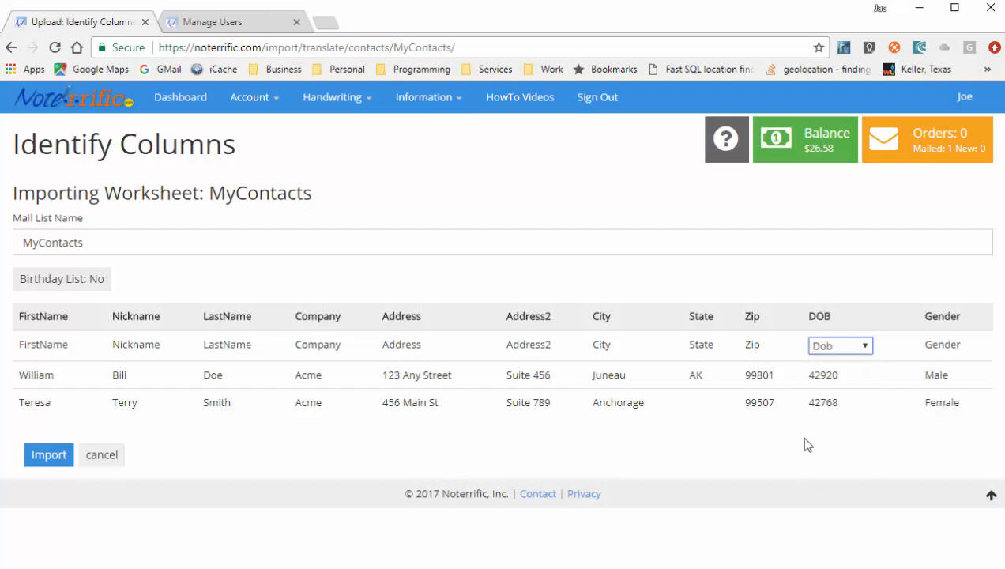
left_click(50, 456)
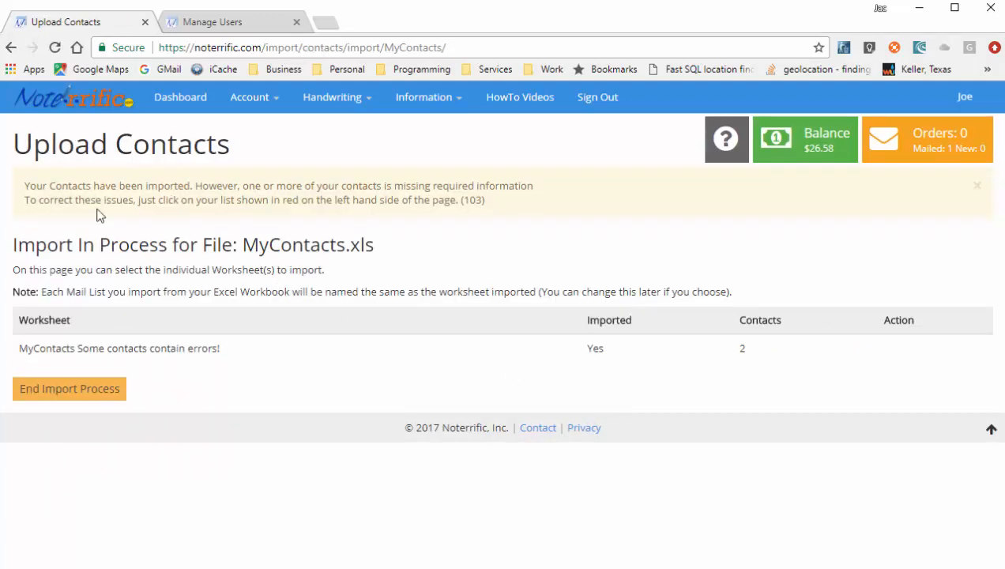
Read the import notice, end the import process and return to the mail lists
left_click_drag(26, 186, 489, 204)
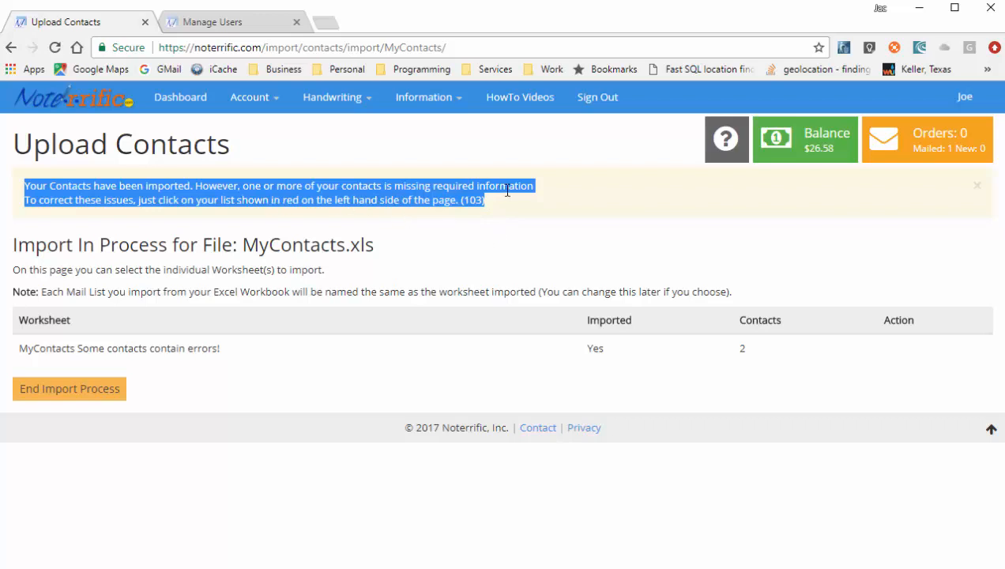
left_click(263, 190)
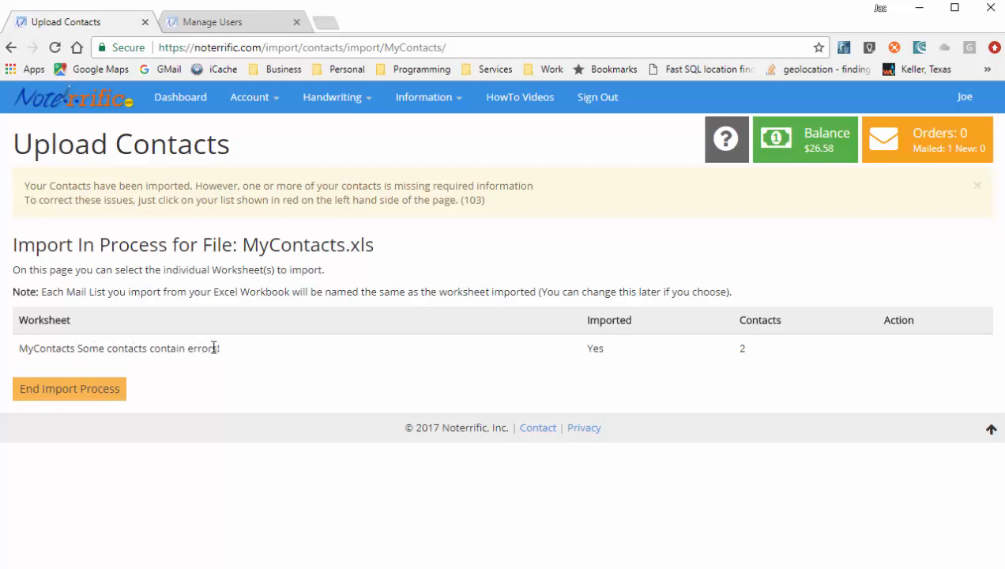
left_click(80, 390)
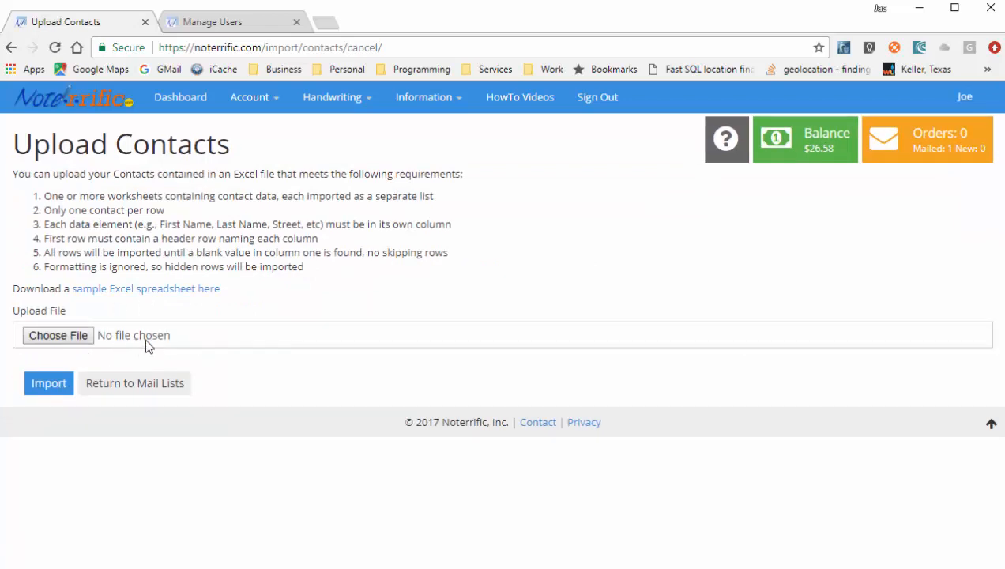
left_click(145, 390)
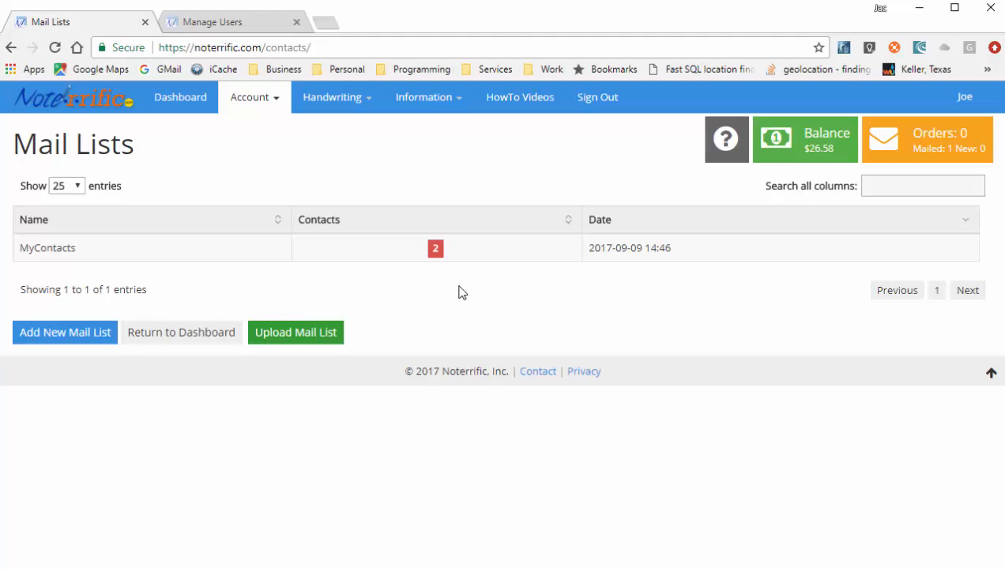
In the MyContacts mail list, set the State of the contact flagged with an error to AK and save the contact
left_click(77, 251)
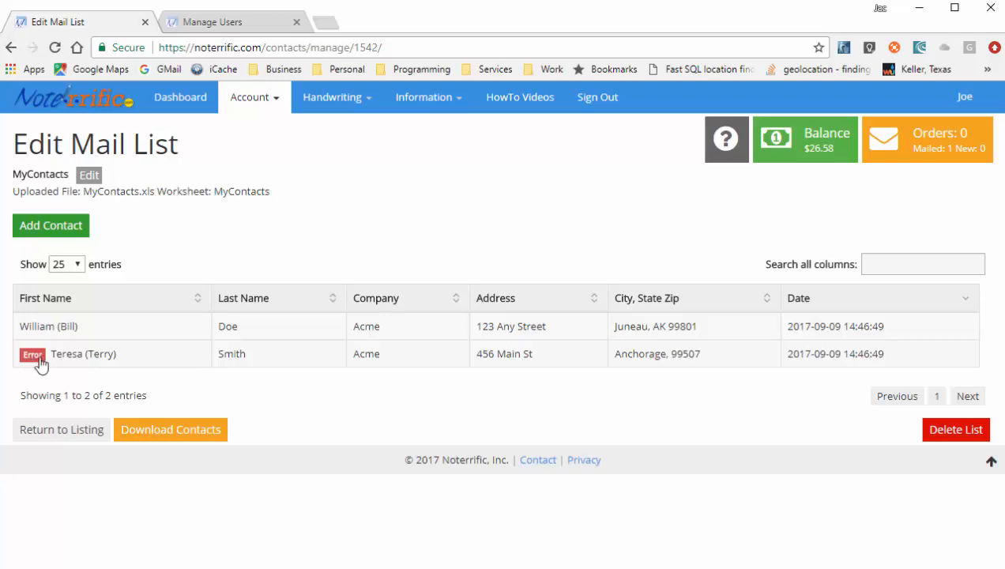
left_click(95, 362)
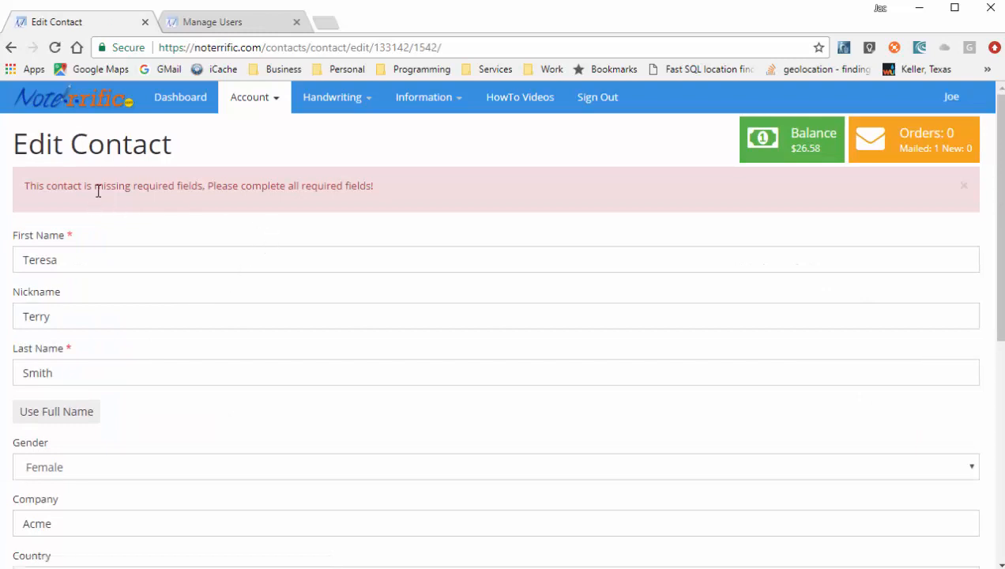
scroll(355, 251, "down", 3)
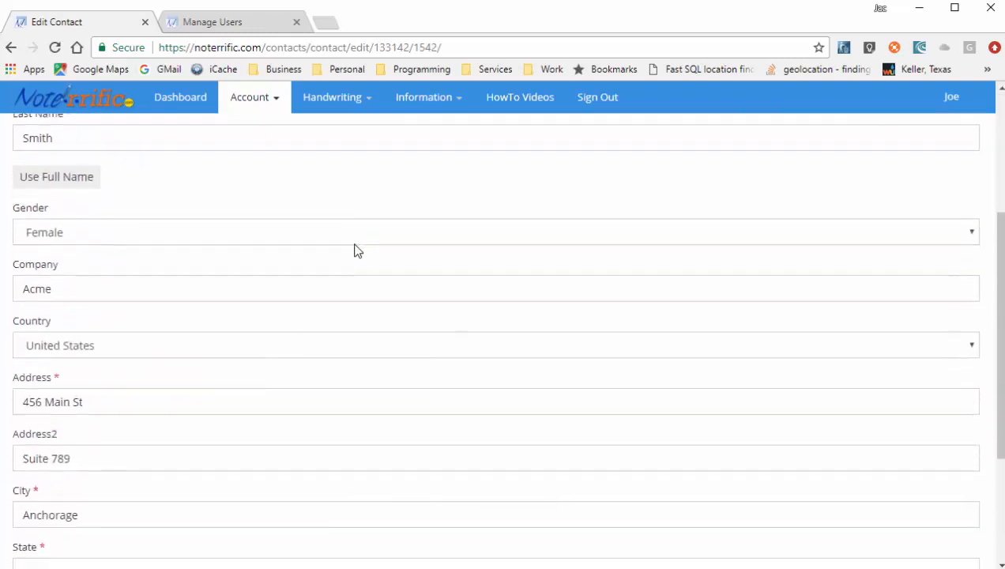
scroll(355, 252, "down", 3)
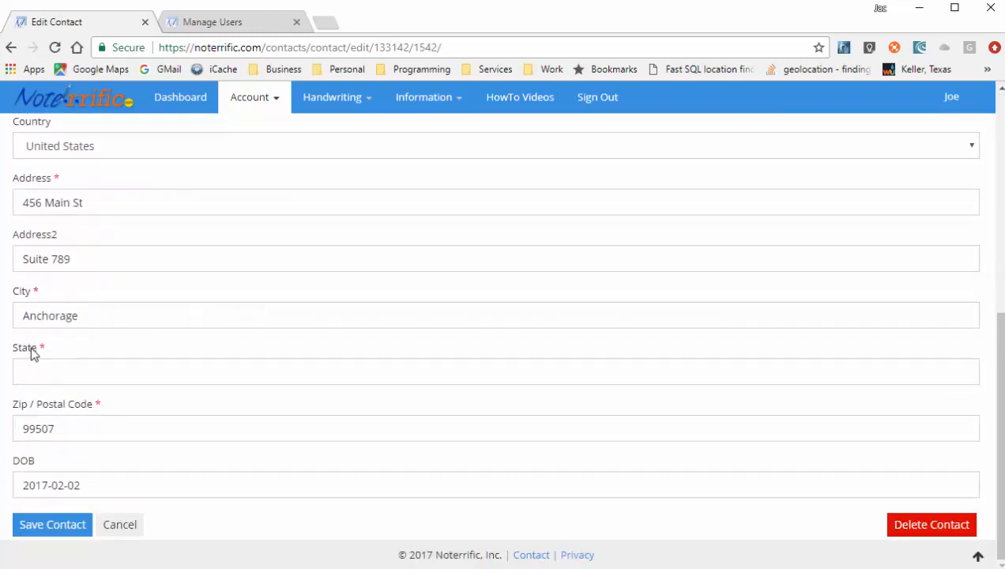
left_click(52, 374)
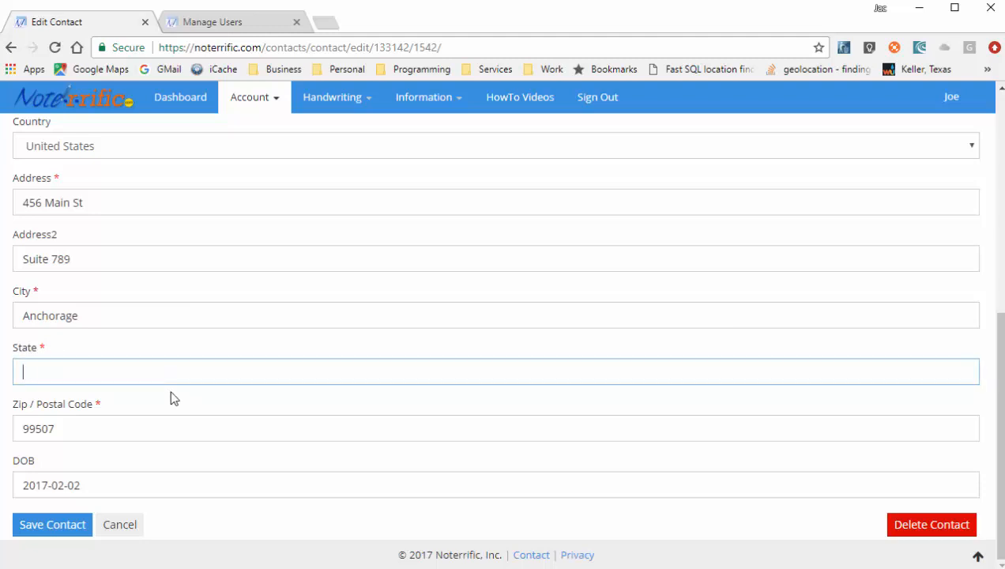
type("AK")
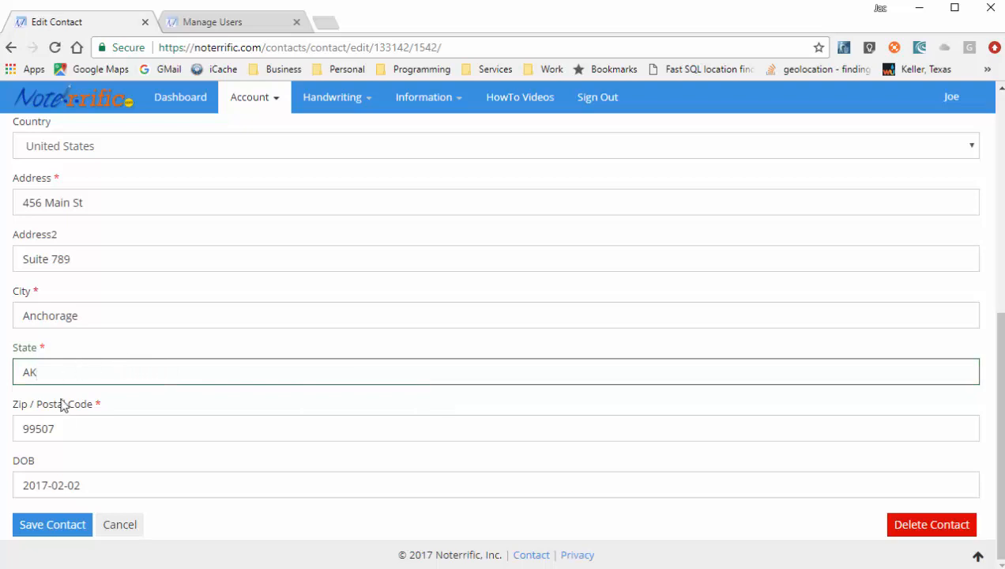
left_click(55, 527)
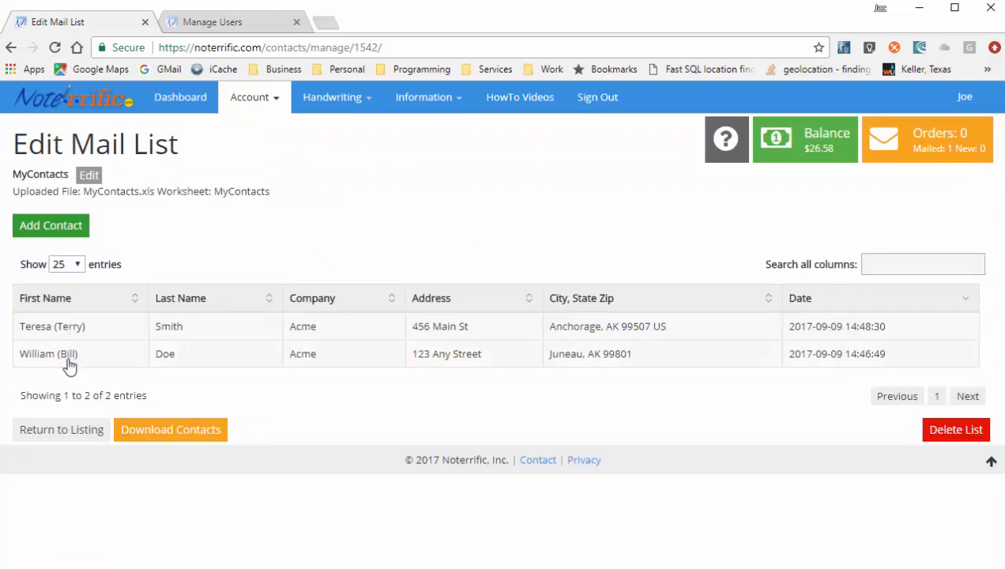
Check MyContacts in the mail lists overview and review the corrected Anchorage contact's details without saving
left_click(69, 435)
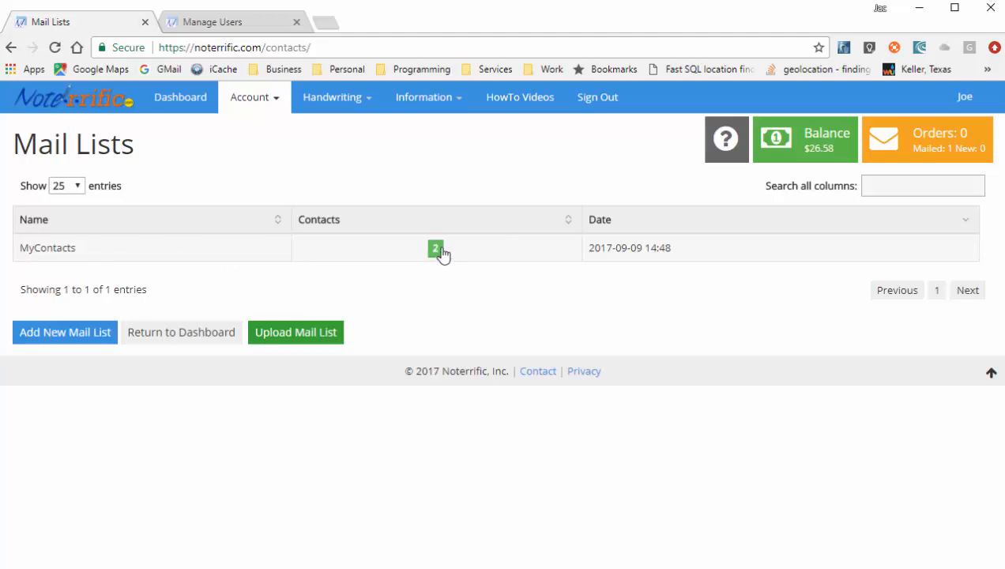
left_click(74, 251)
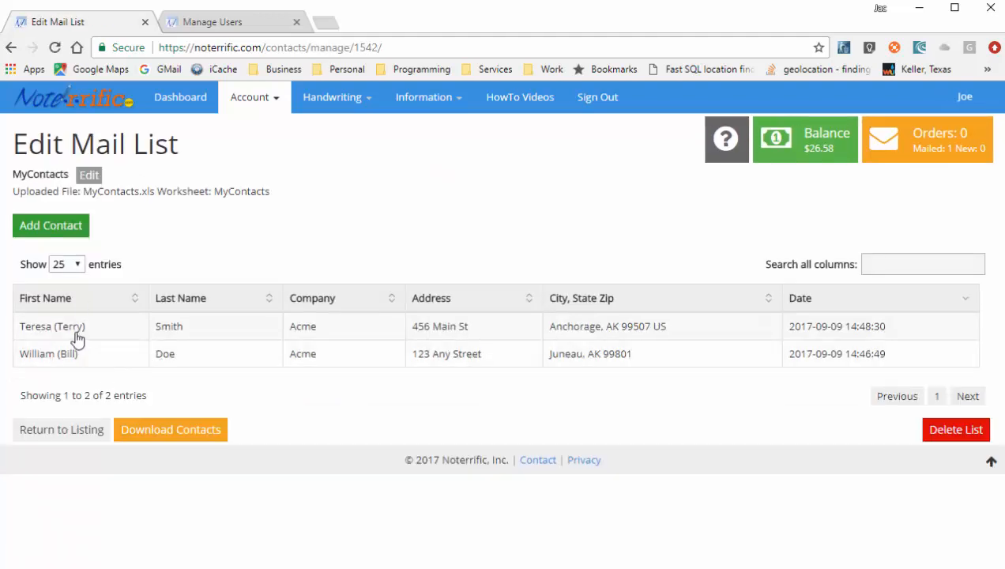
left_click(75, 332)
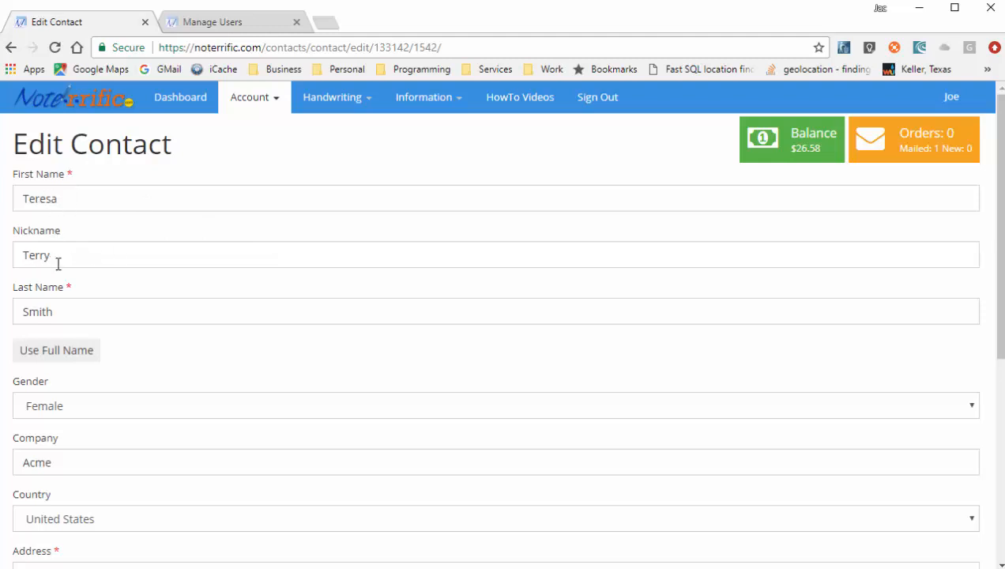
scroll(123, 343, "down", 3)
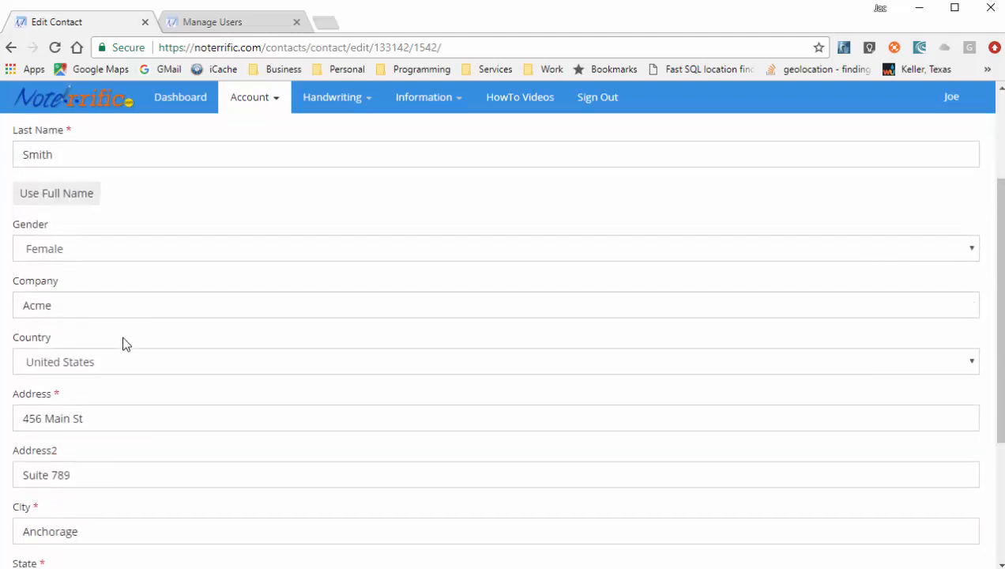
scroll(124, 343, "down", 2)
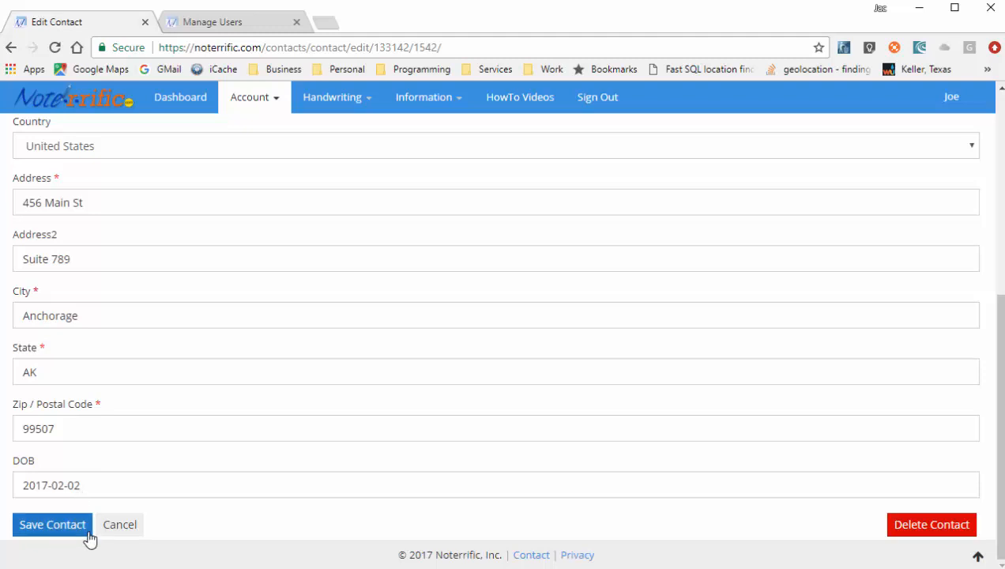
left_click(121, 530)
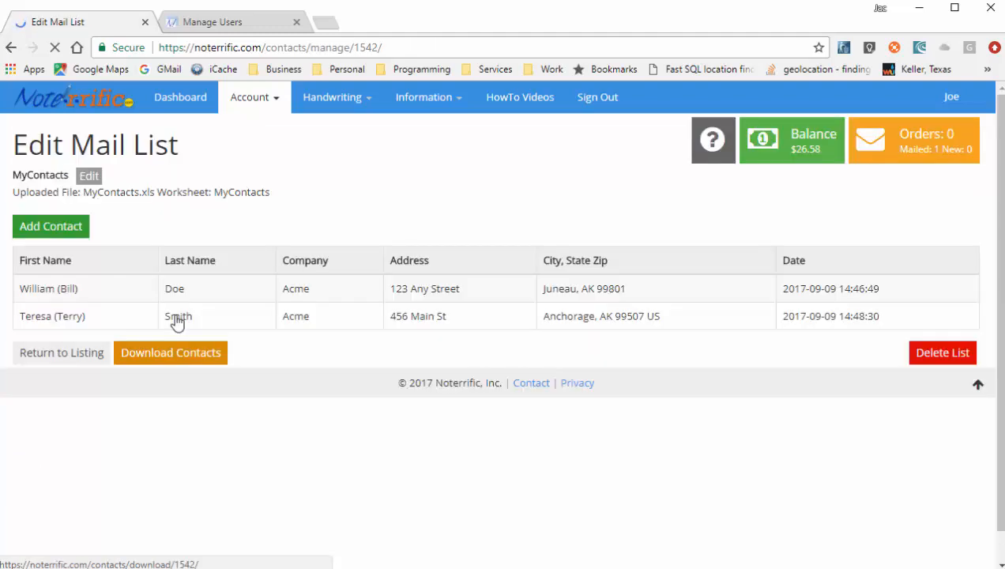
Review the Juneau contact's details in the MyContacts list and leave the form without saving
left_click(65, 356)
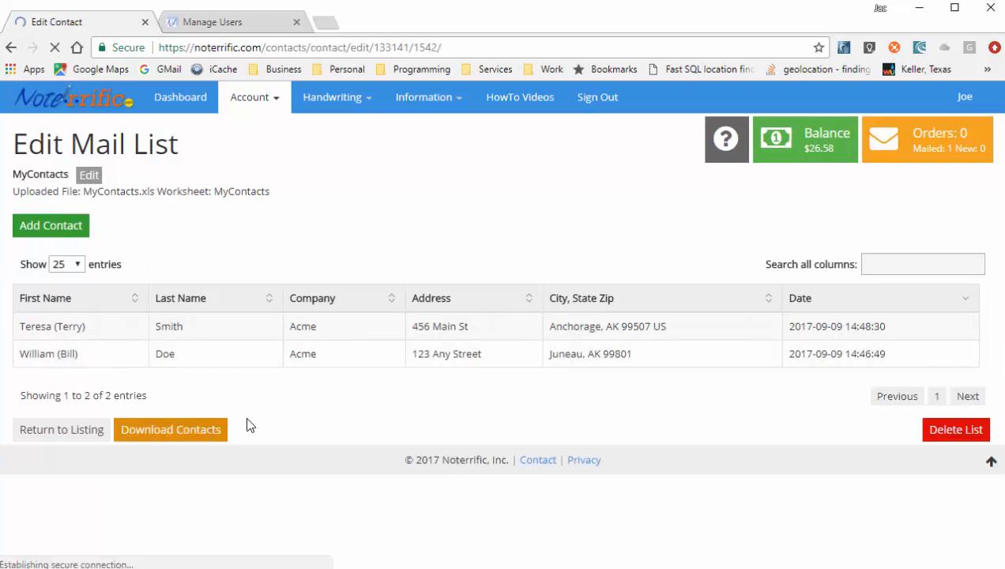
scroll(134, 377, "down", 2)
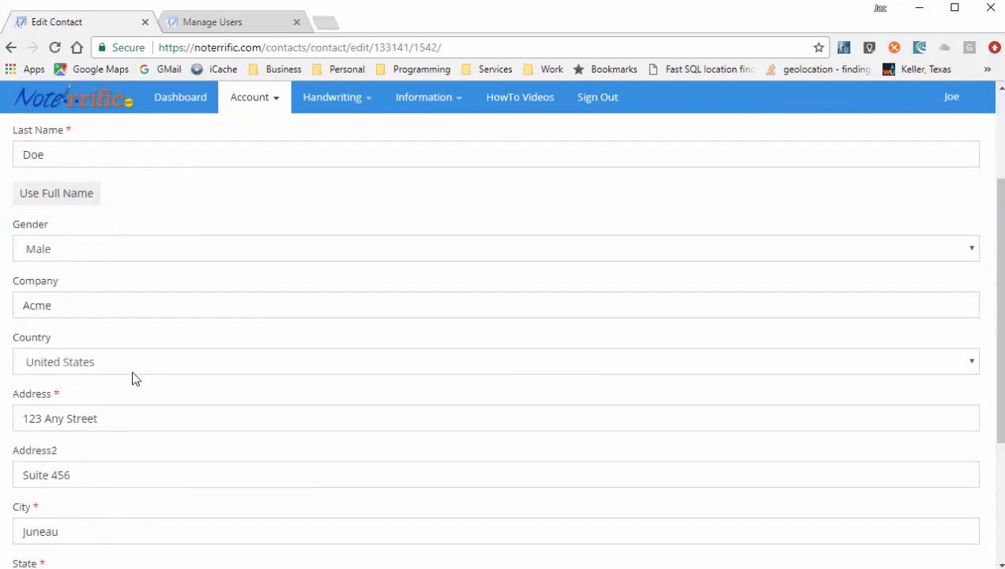
scroll(134, 383, "down", 2)
scroll(132, 382, "down", 2)
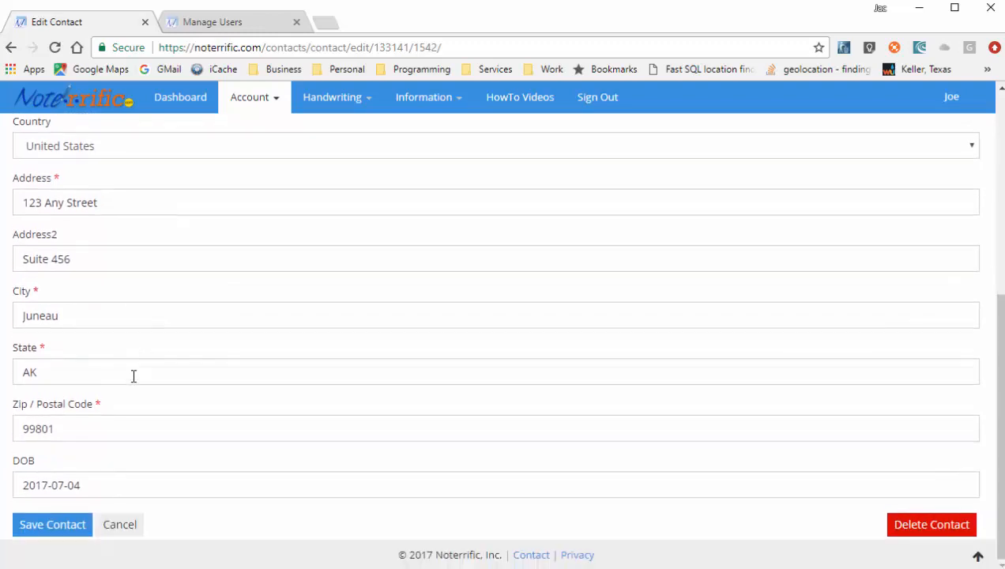
left_click(120, 525)
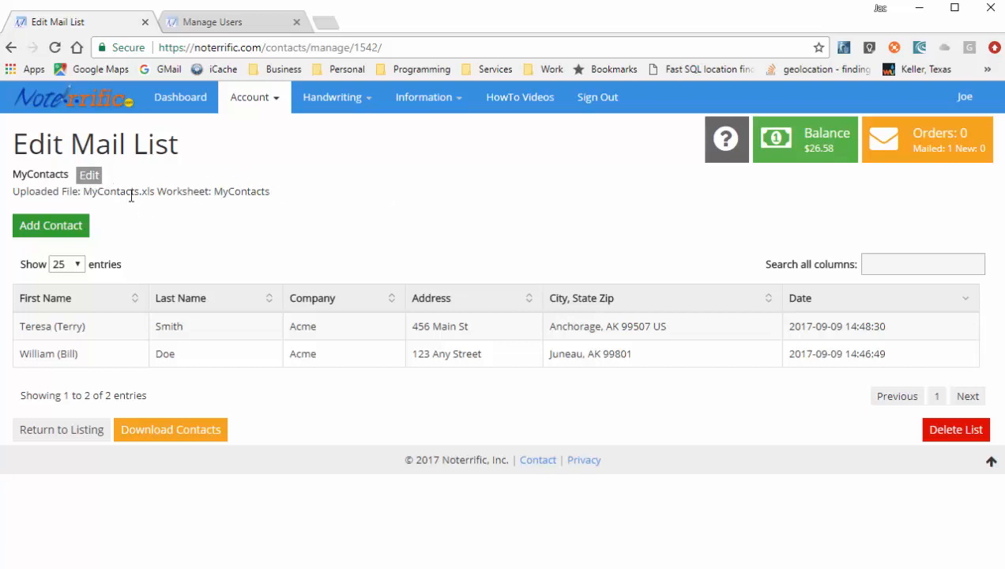
Examine the editable name and description of the MyContacts mail list, leaving them without saving
left_click(87, 176)
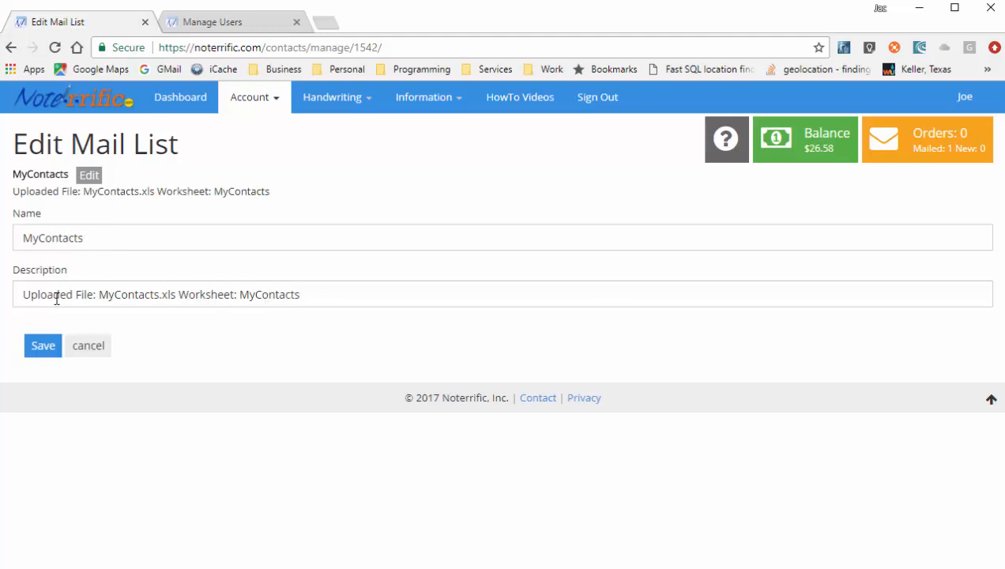
left_click(25, 294)
left_click_drag(25, 294, 306, 311)
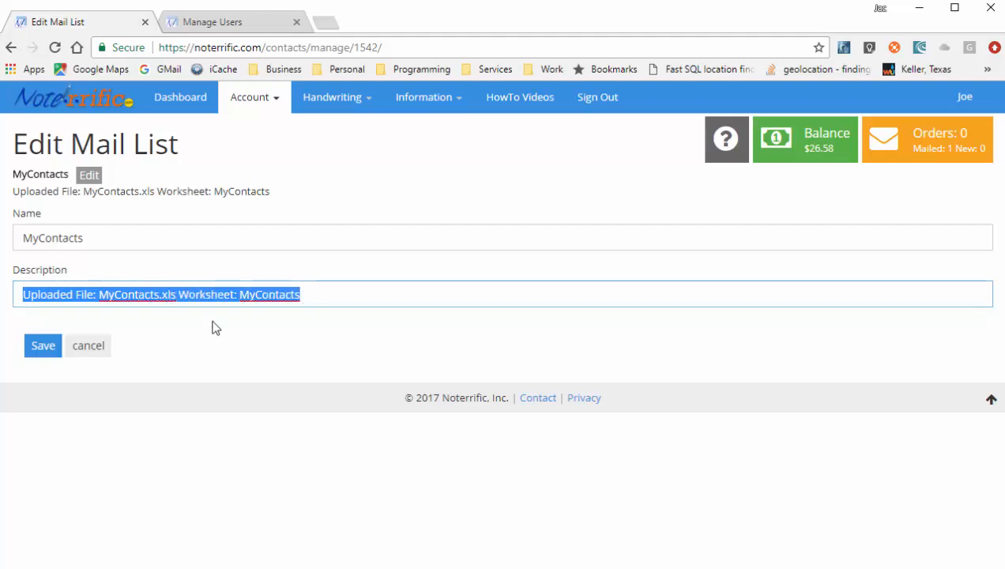
left_click(89, 345)
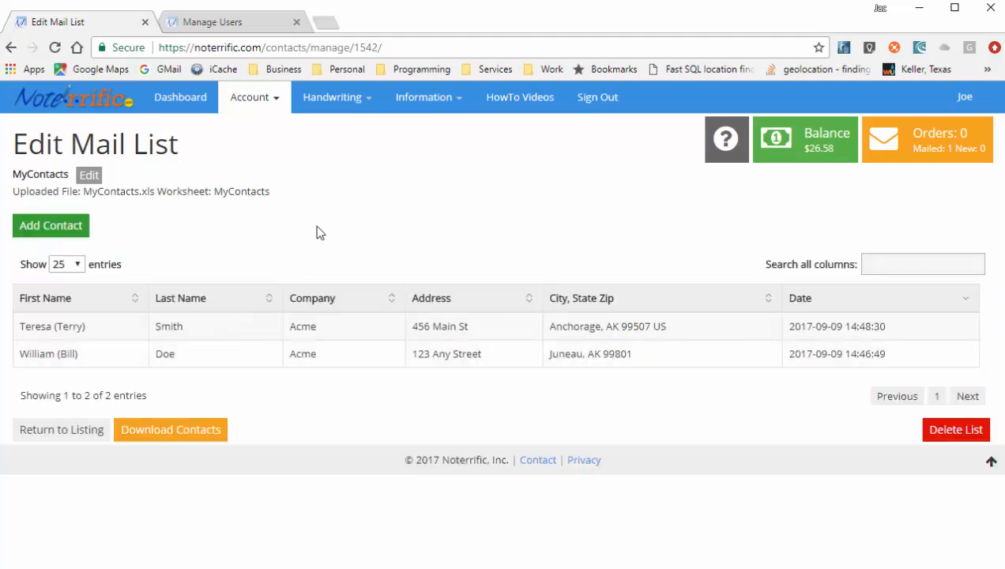